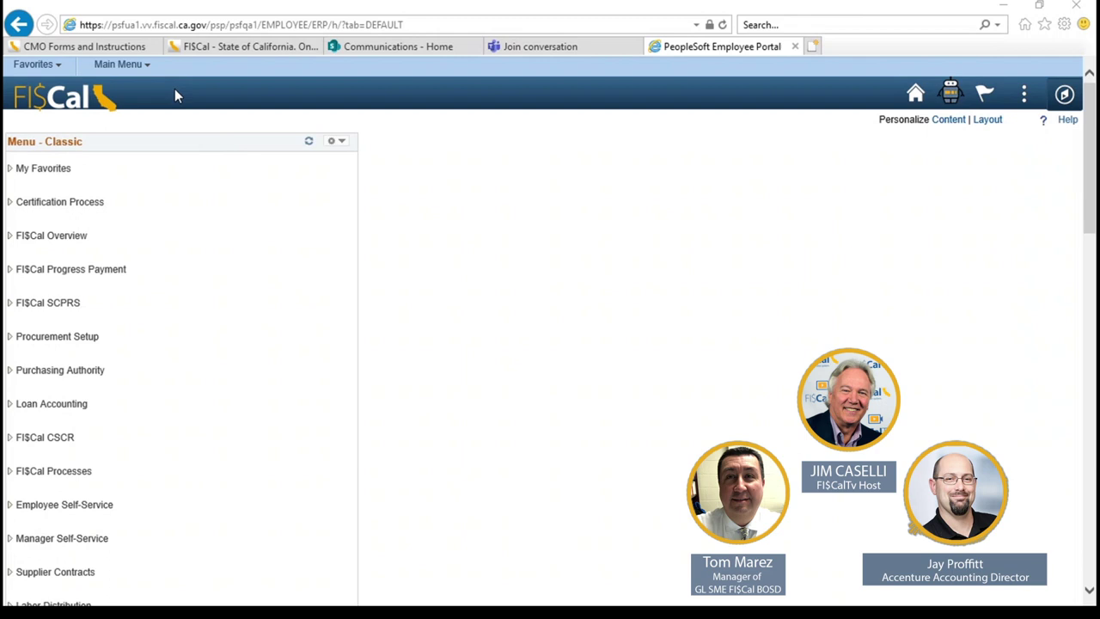
Go to COA Open Trans Report under FI$Cal Processes > FI$Cal Report > GL Reports
click(124, 69)
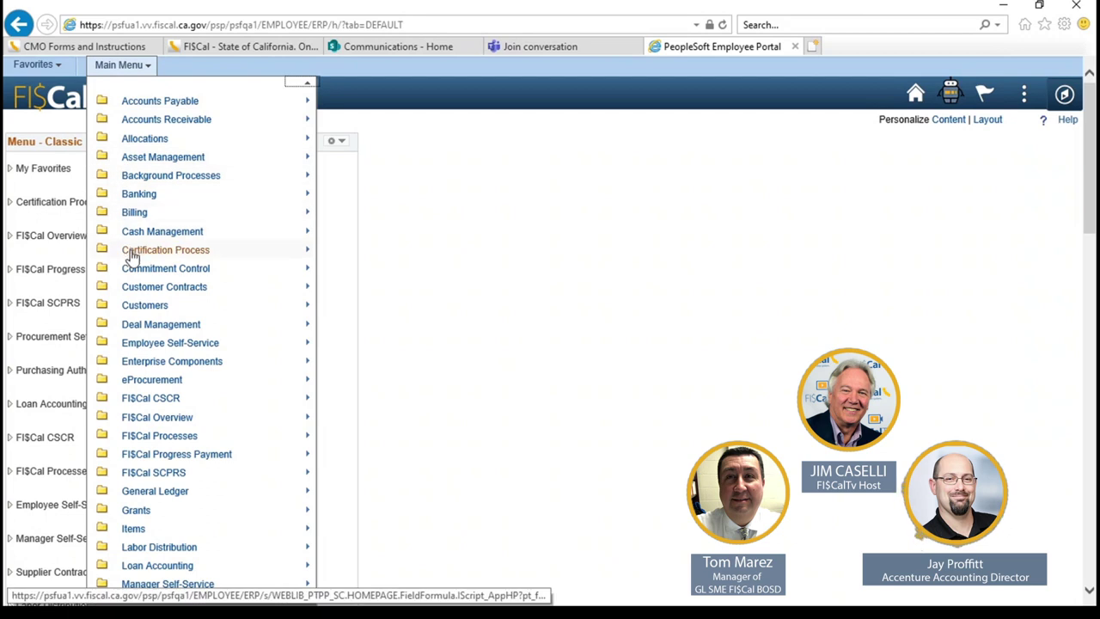
click(144, 441)
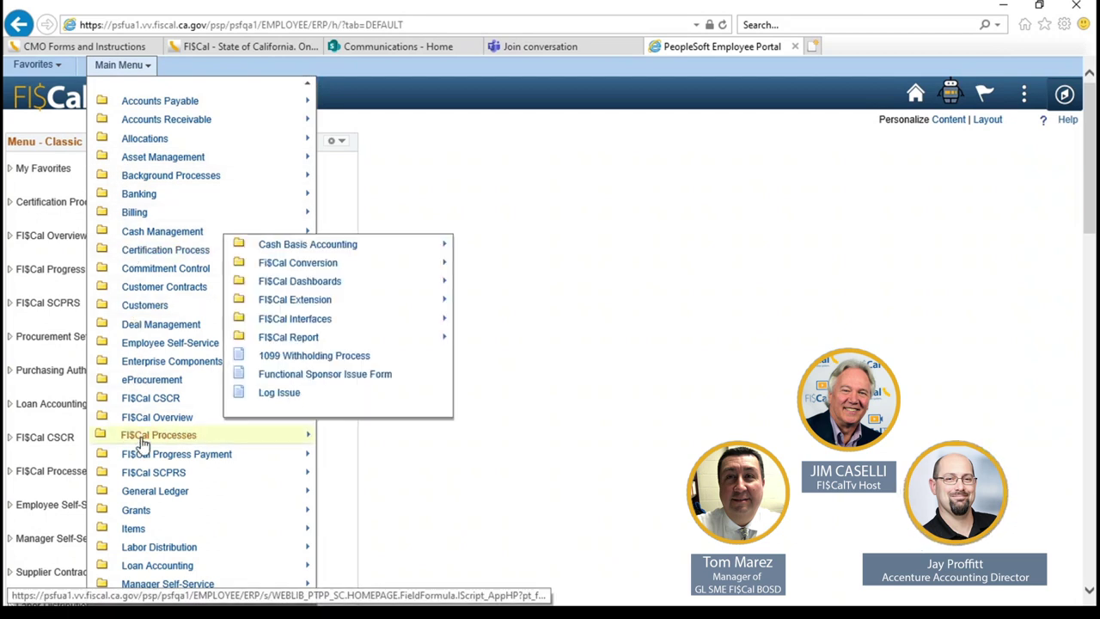
click(275, 337)
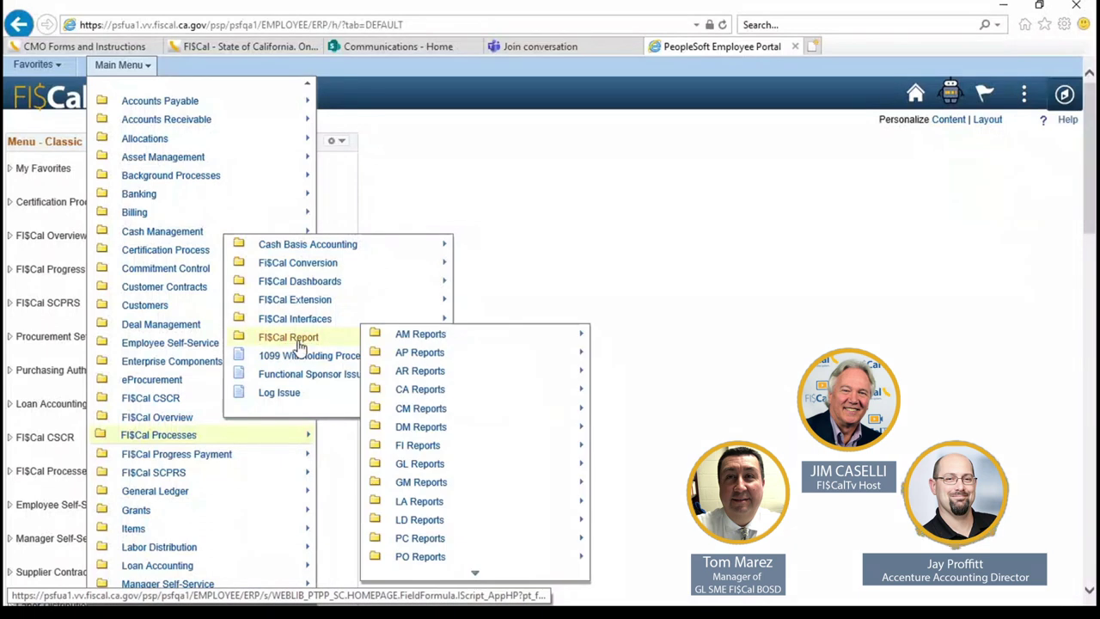
click(421, 464)
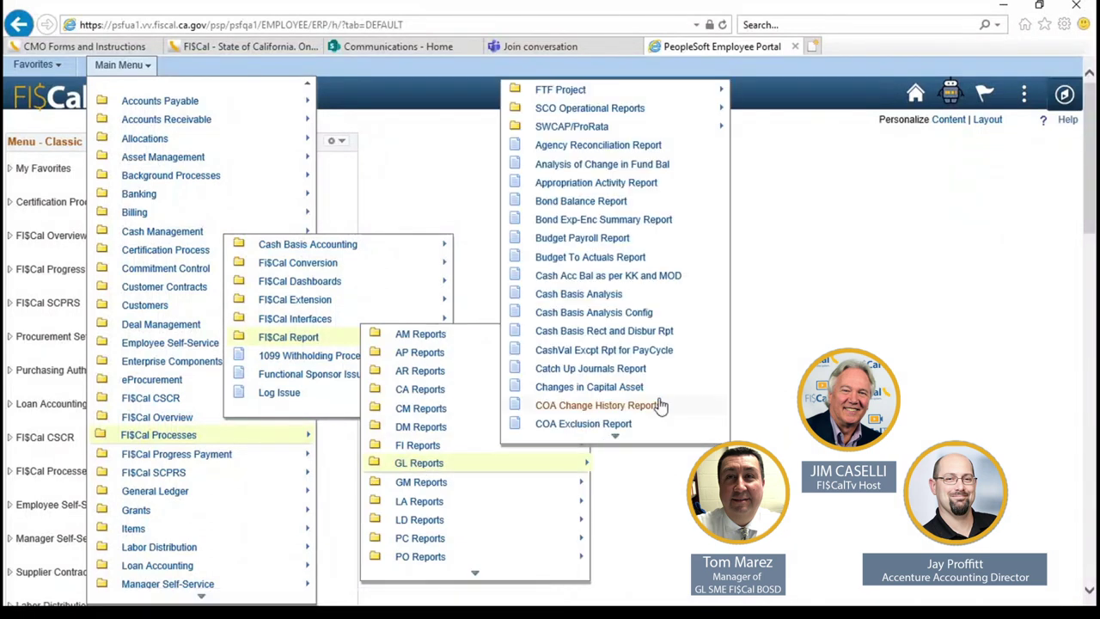
scroll(660, 404, down, 1)
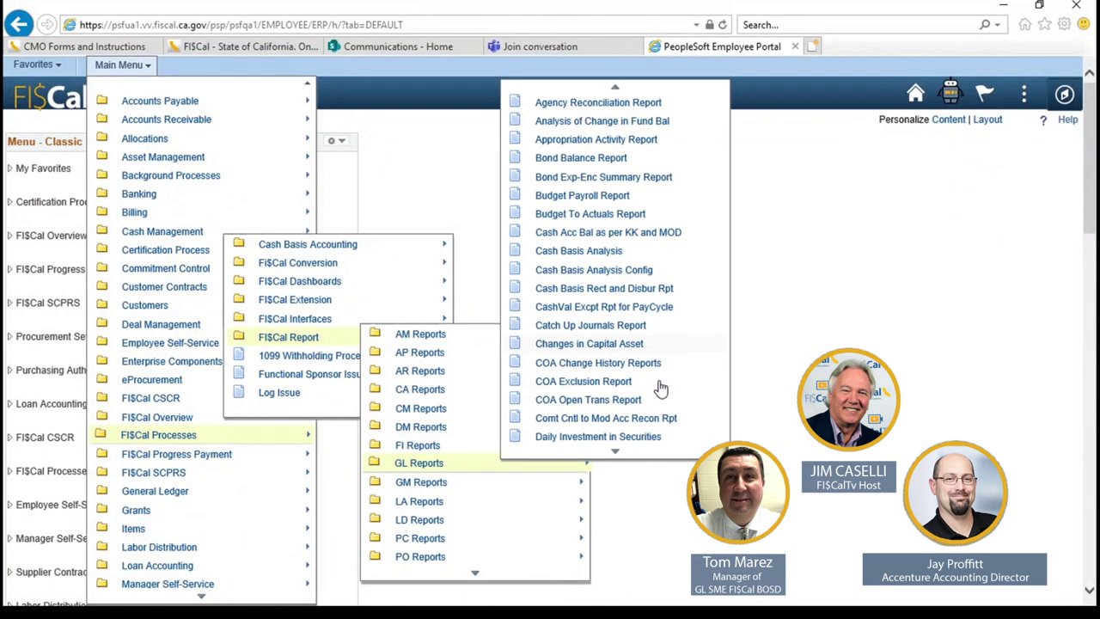
click(617, 402)
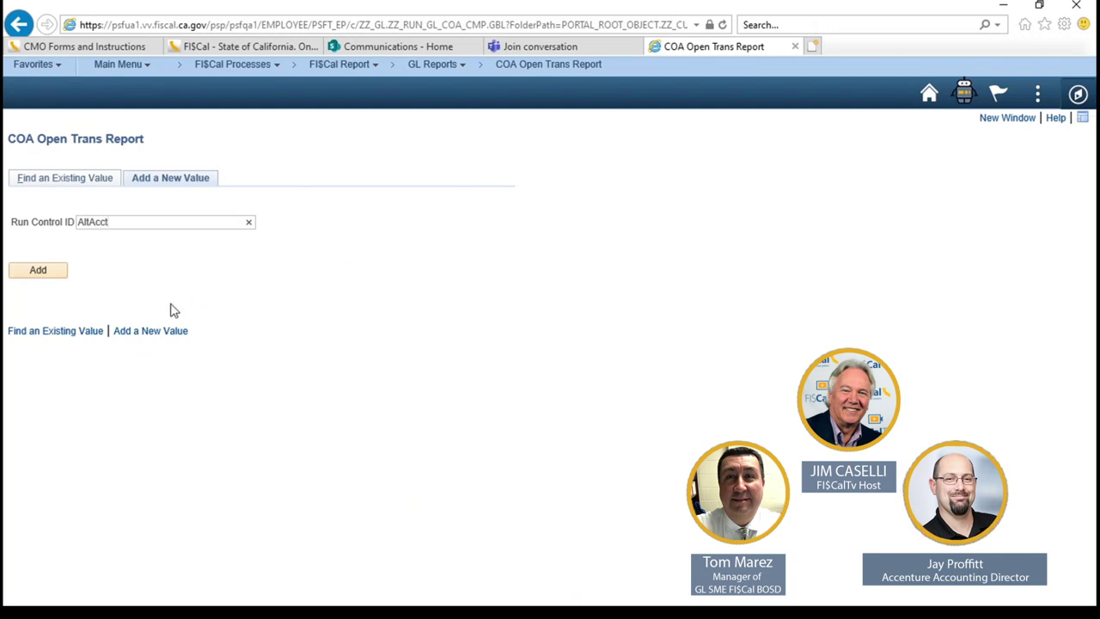
Add the AltAcct run control and set Business Unit to 8880
click(39, 271)
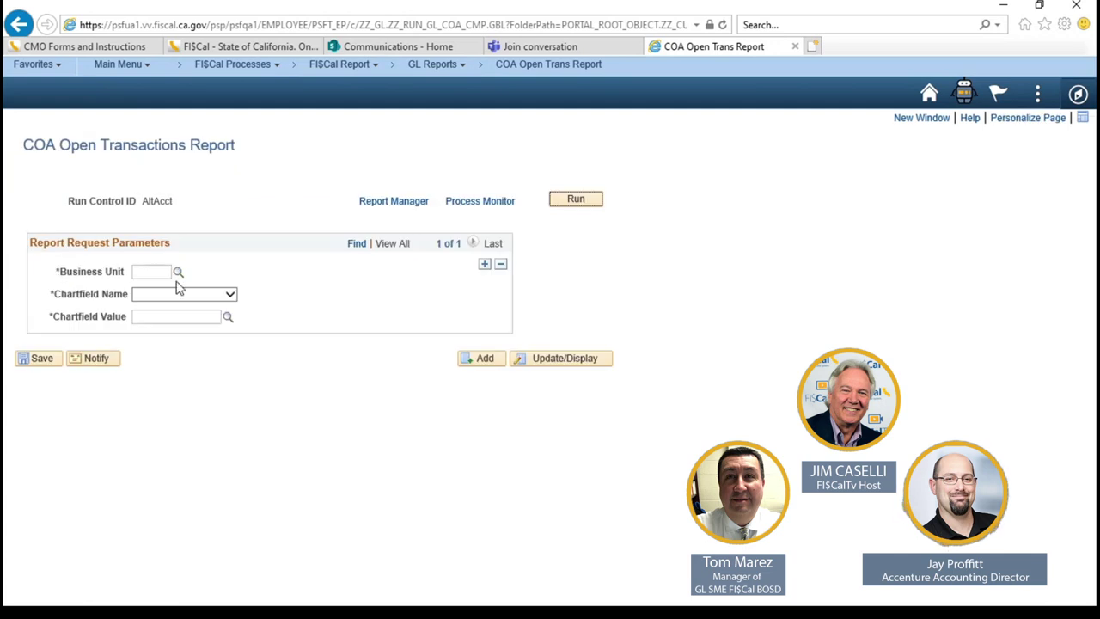
click(162, 271)
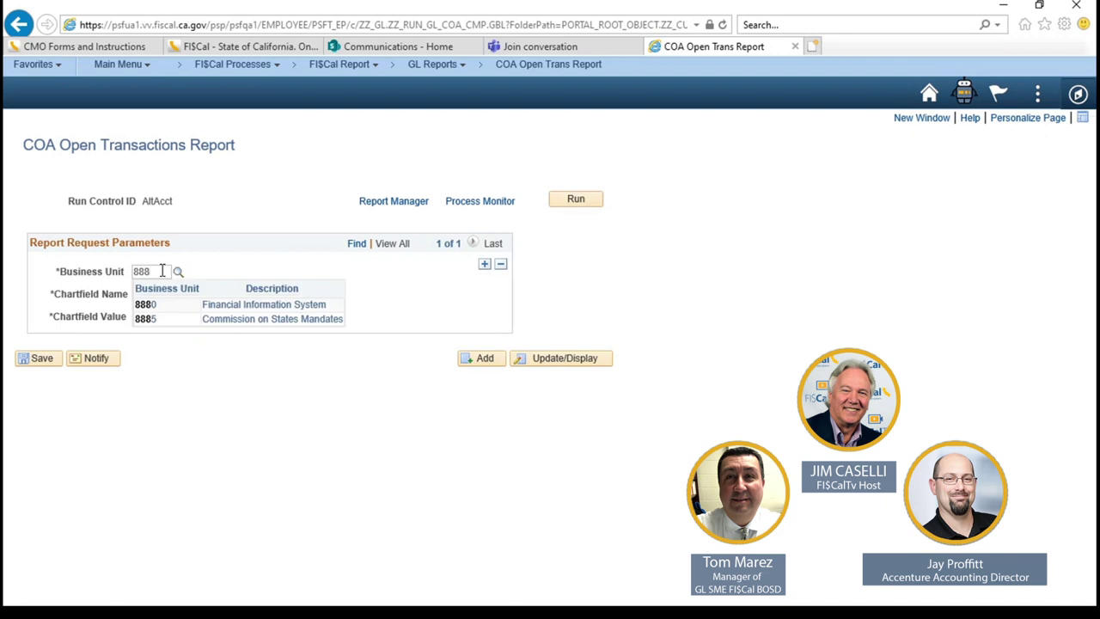
click(221, 308)
click(183, 298)
click(179, 306)
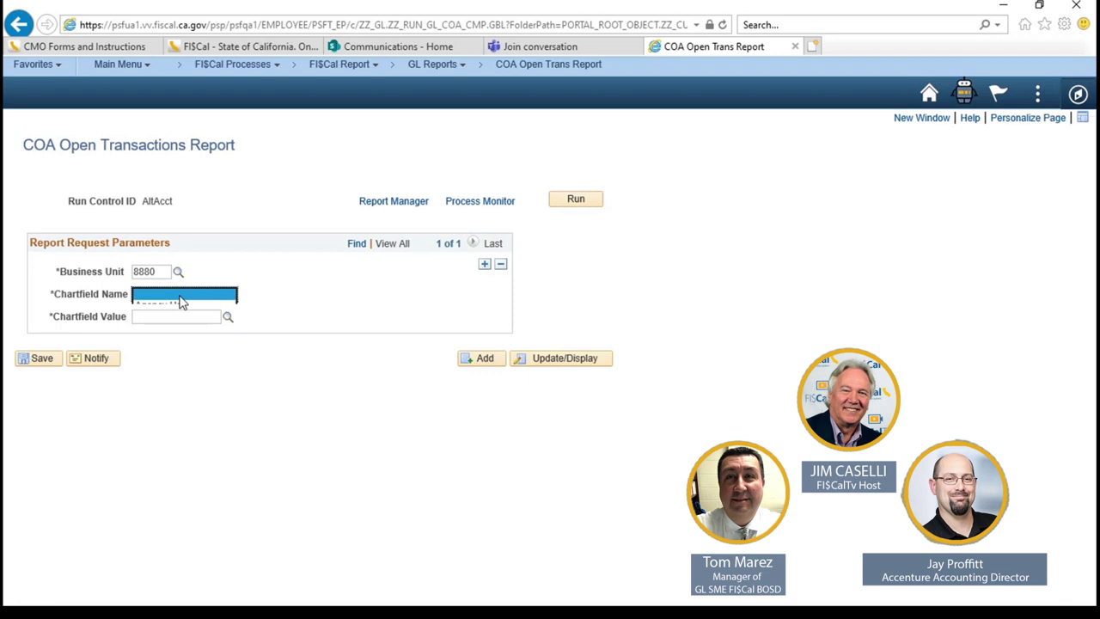
click(232, 297)
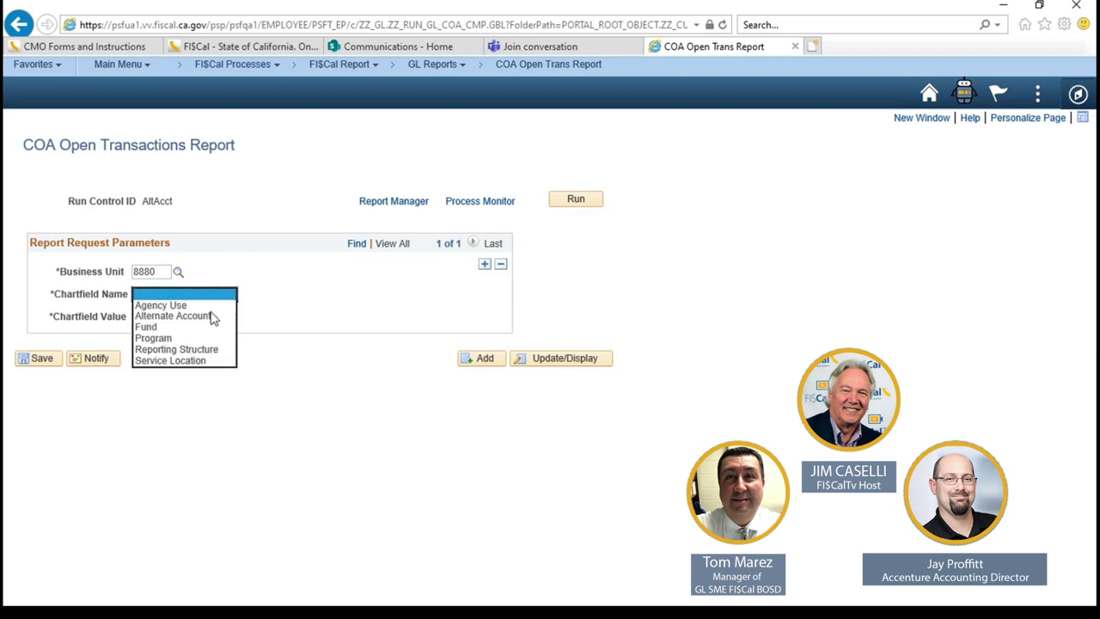
click(204, 316)
click(193, 316)
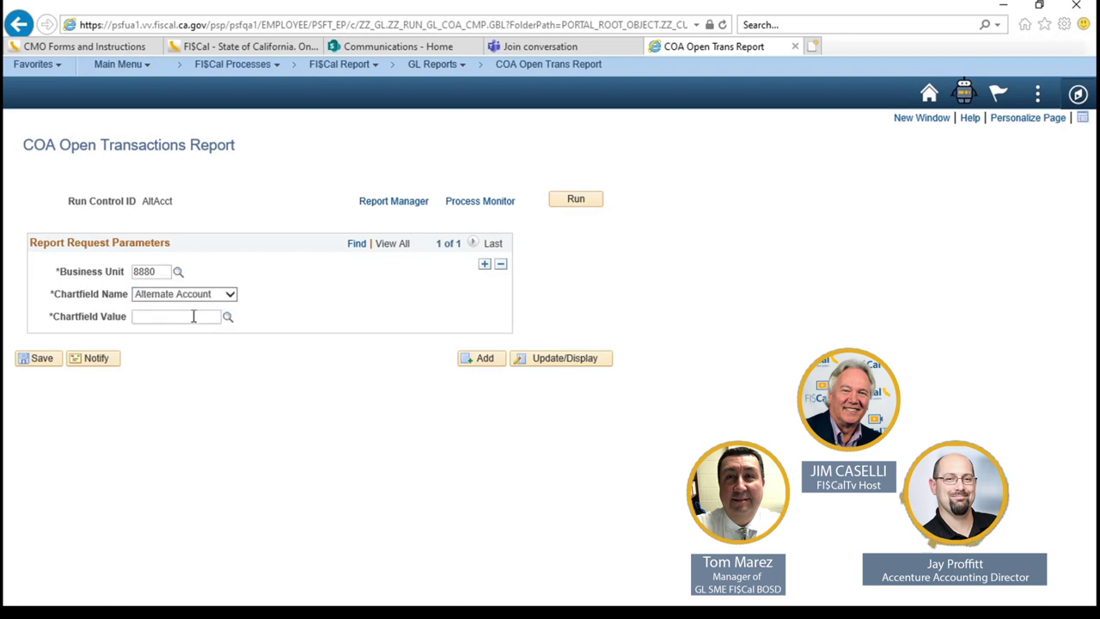
text(000)
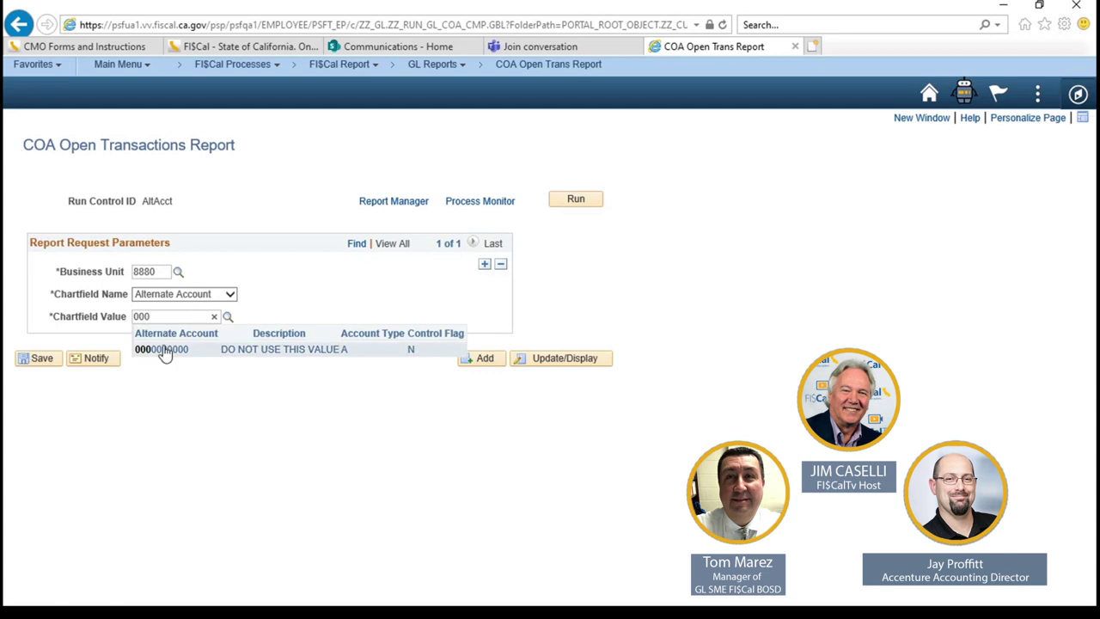
click(167, 350)
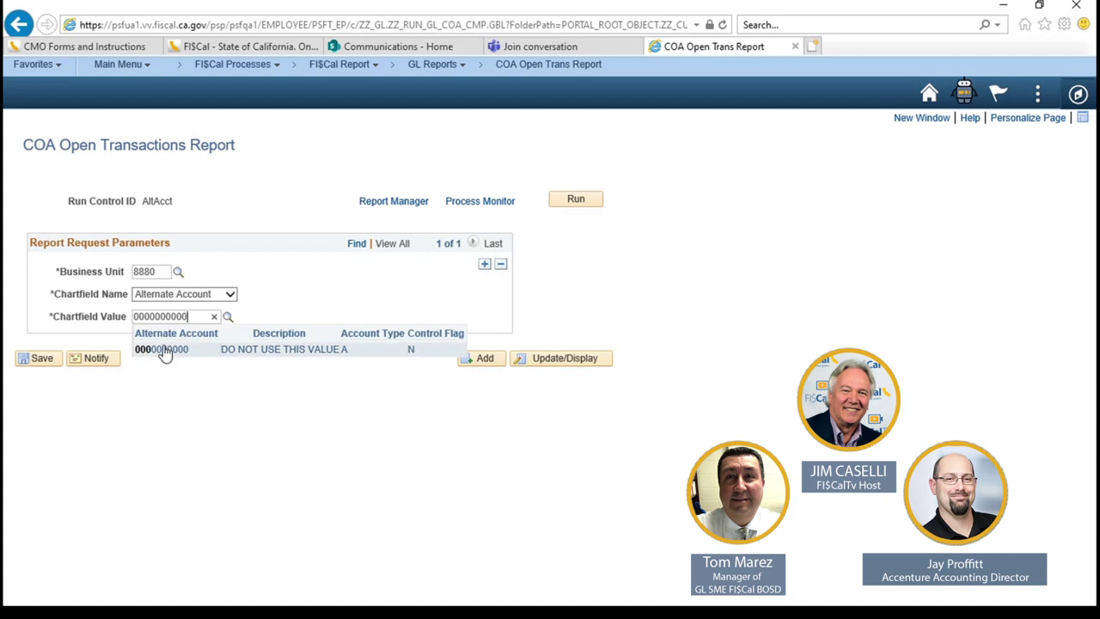
click(41, 360)
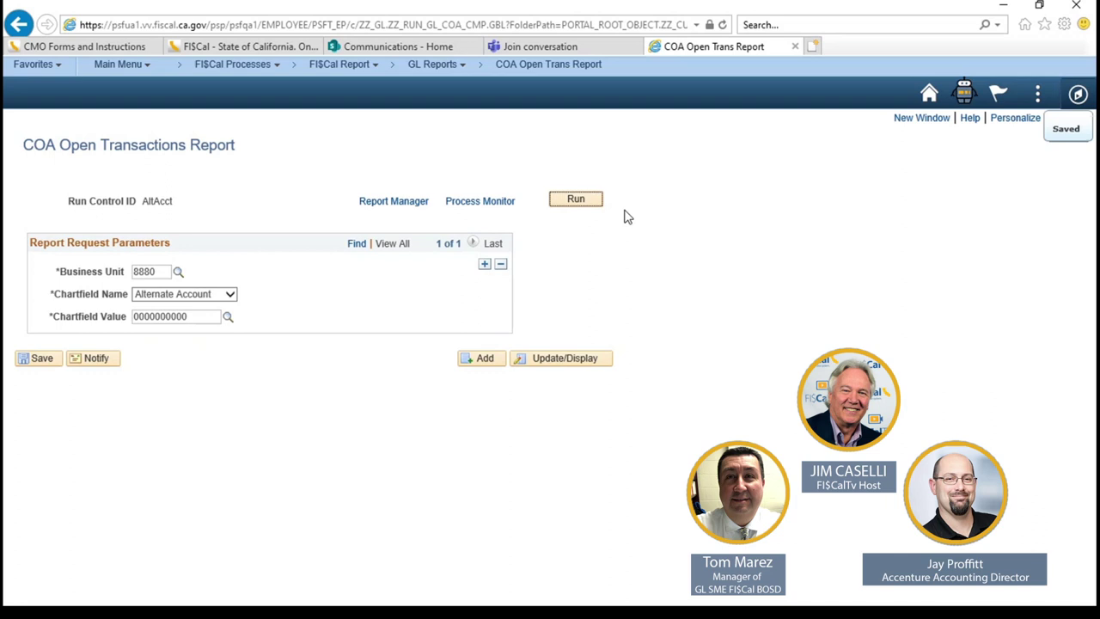
Run the report with Type Web and Format XLS, creating process instance 11383291
click(577, 202)
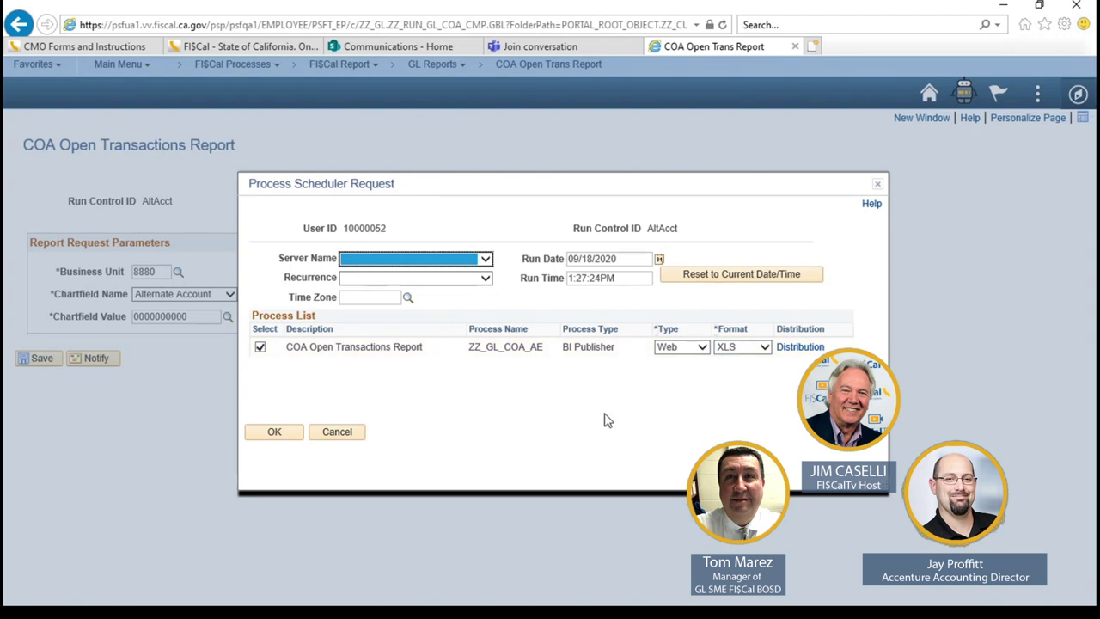
click(275, 434)
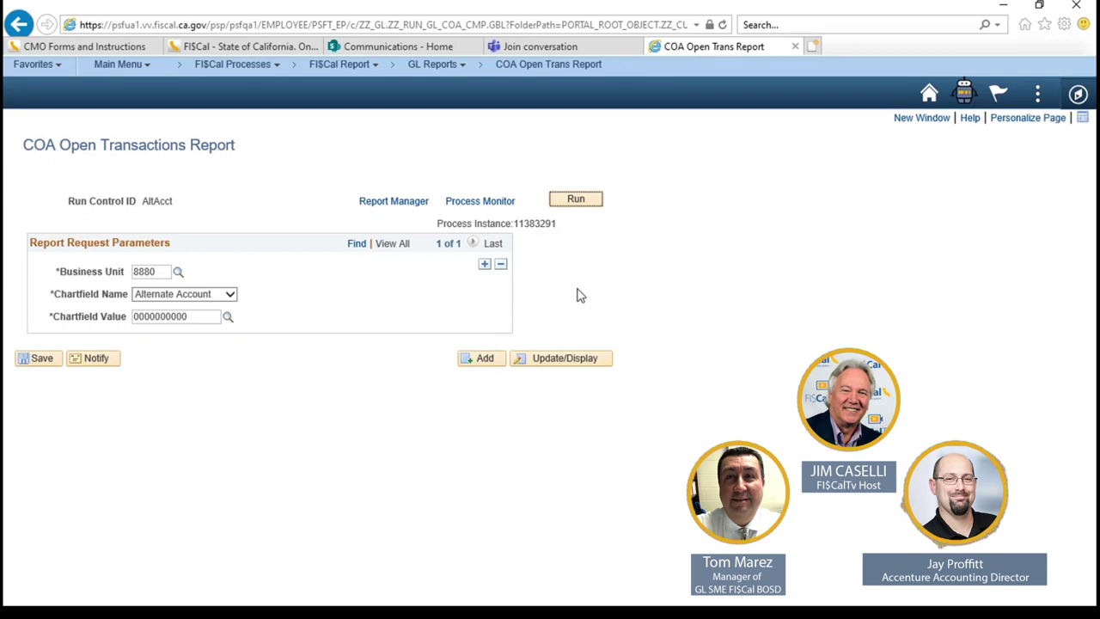
Refresh the Process Monitor list until instance 11383291 shows Success and Posted
click(482, 201)
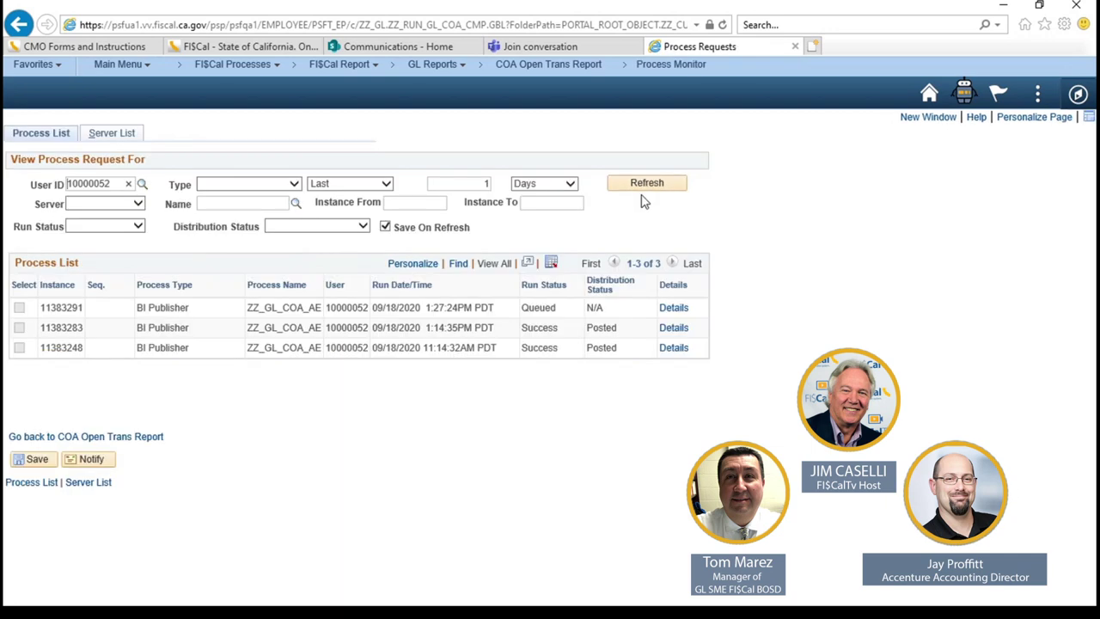
click(644, 193)
click(644, 194)
click(644, 193)
click(641, 189)
click(127, 443)
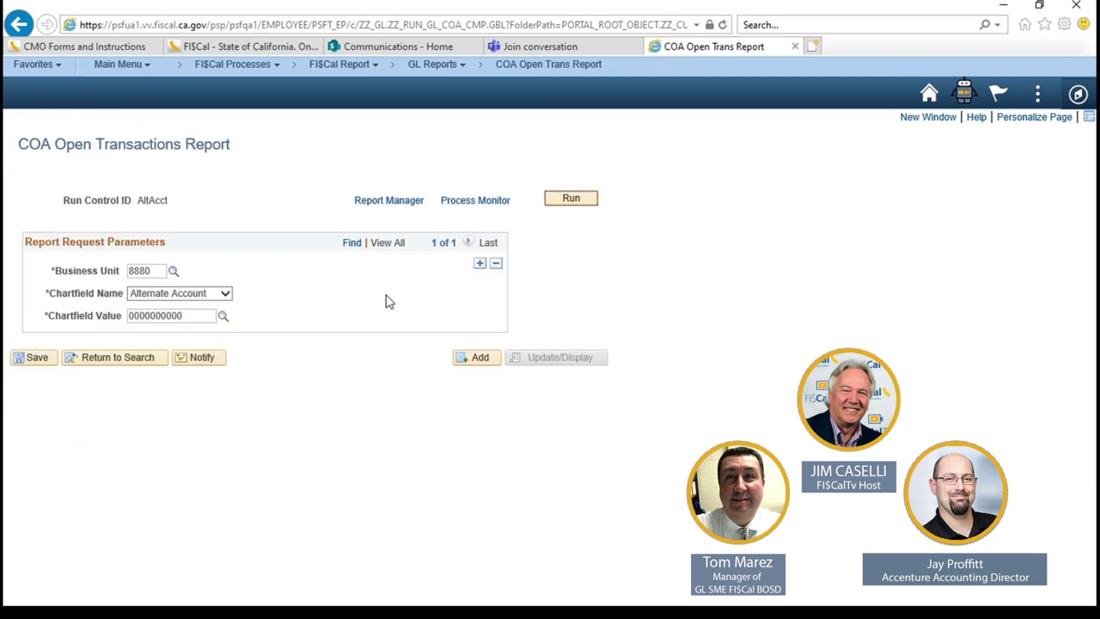
click(471, 203)
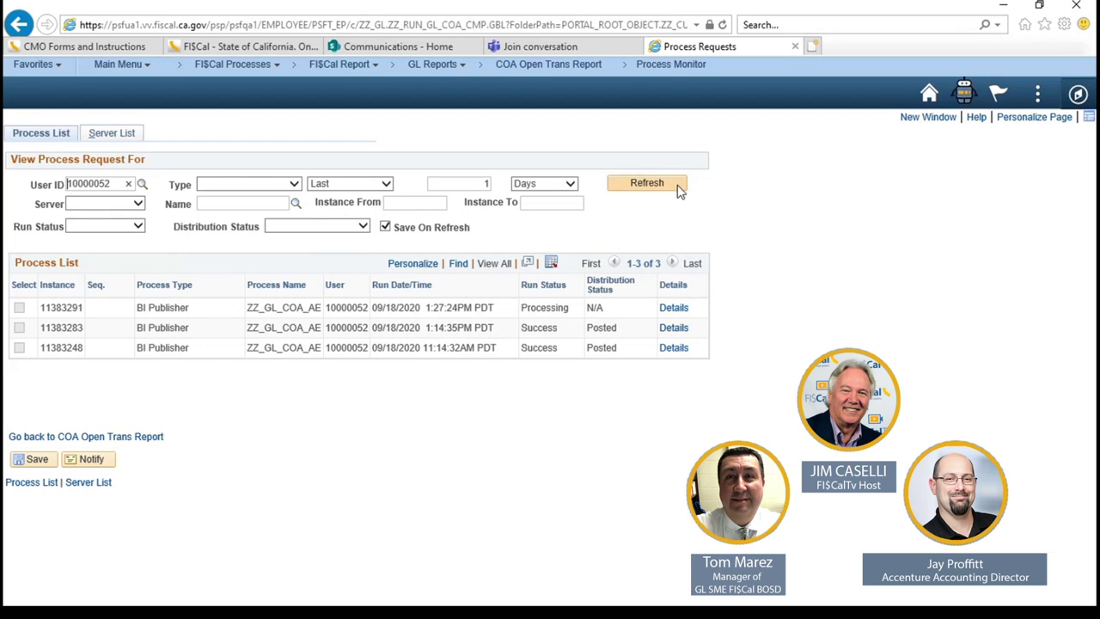
click(653, 186)
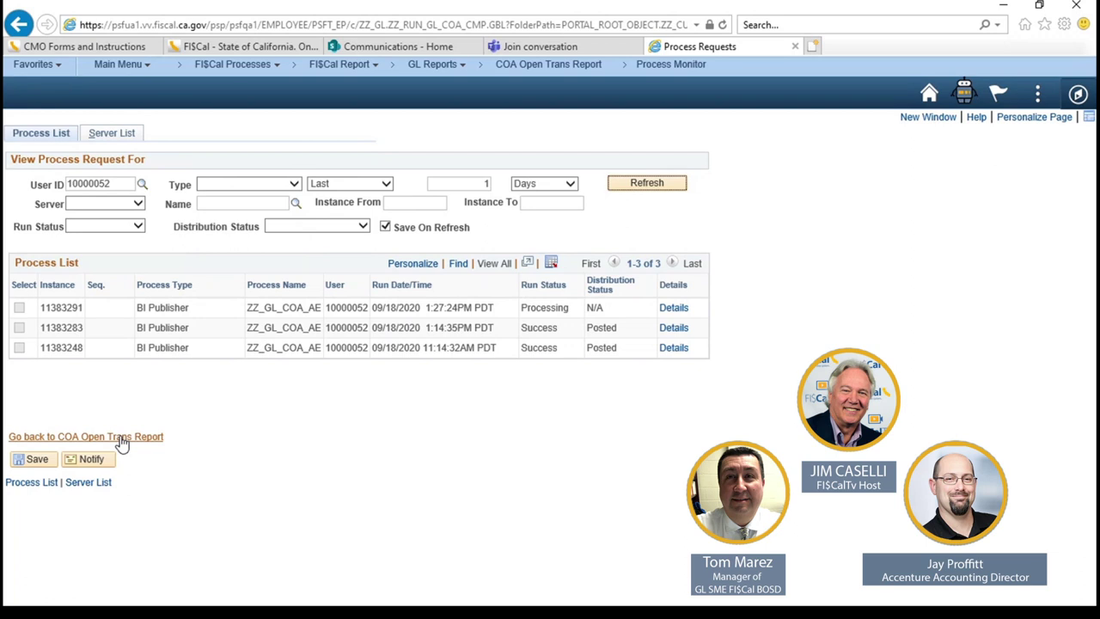
click(121, 439)
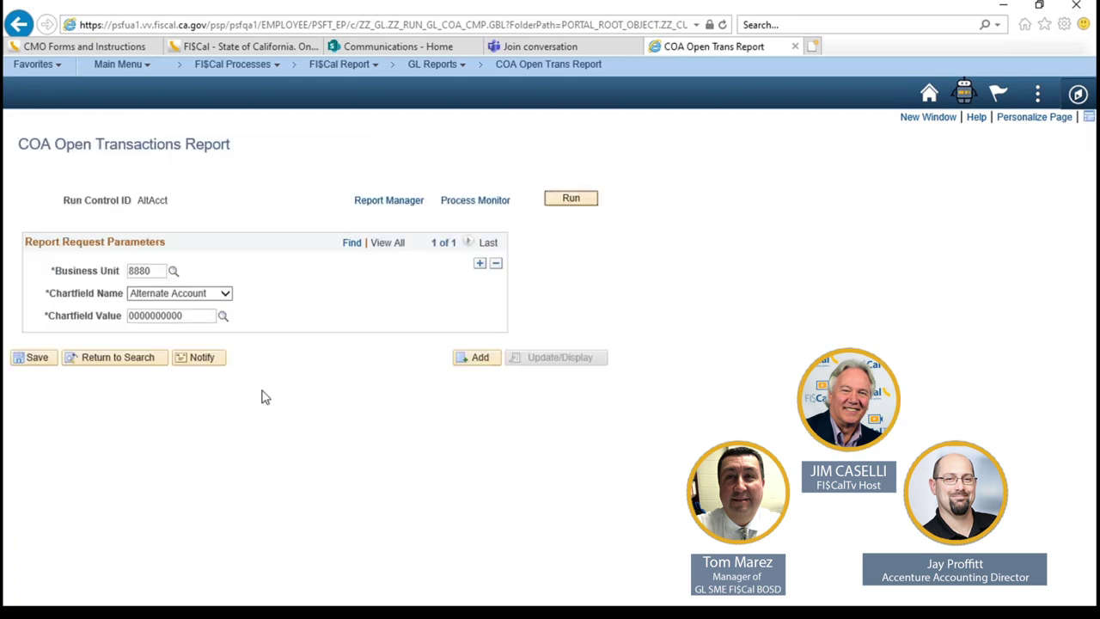
click(471, 210)
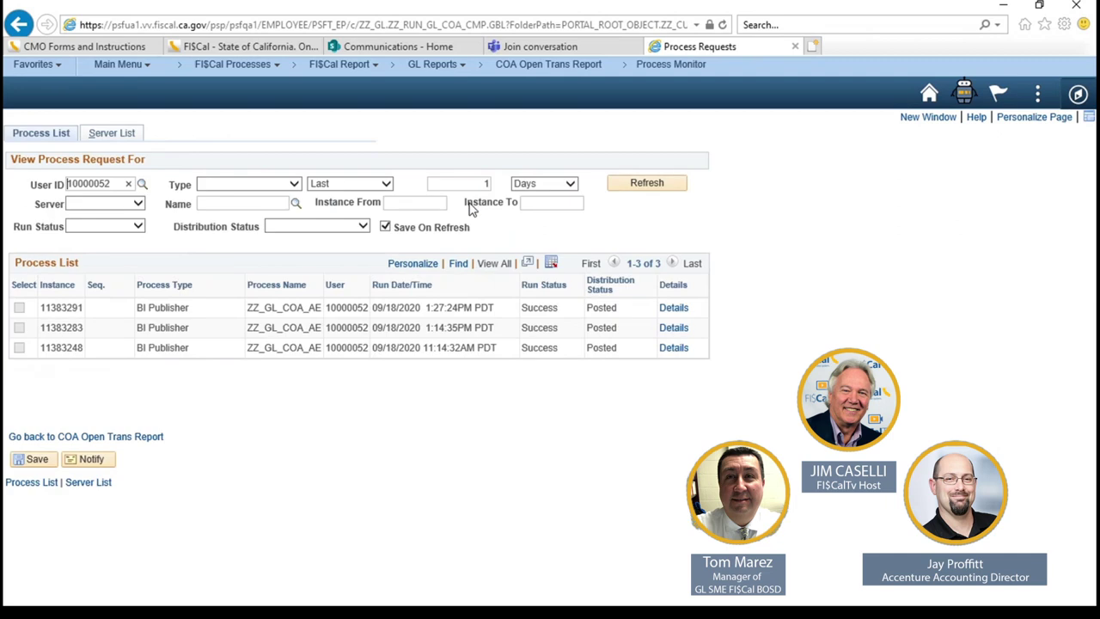
click(140, 438)
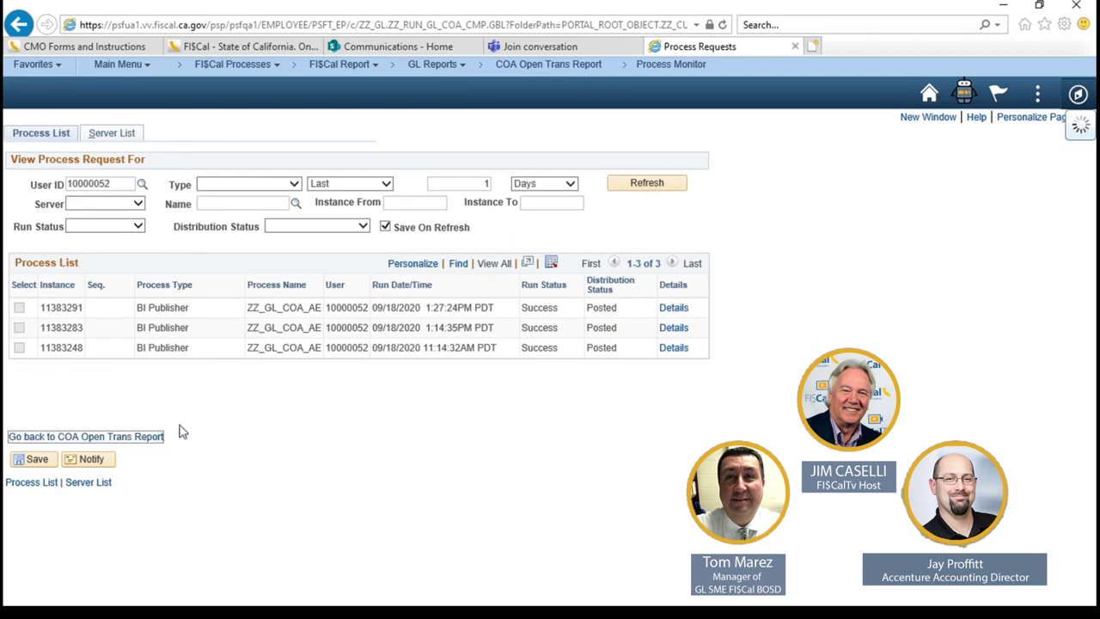
Download the newest ZZ_GL_COA_AE.xlsx from Report Manager's Administration list and open it in Excel
click(383, 203)
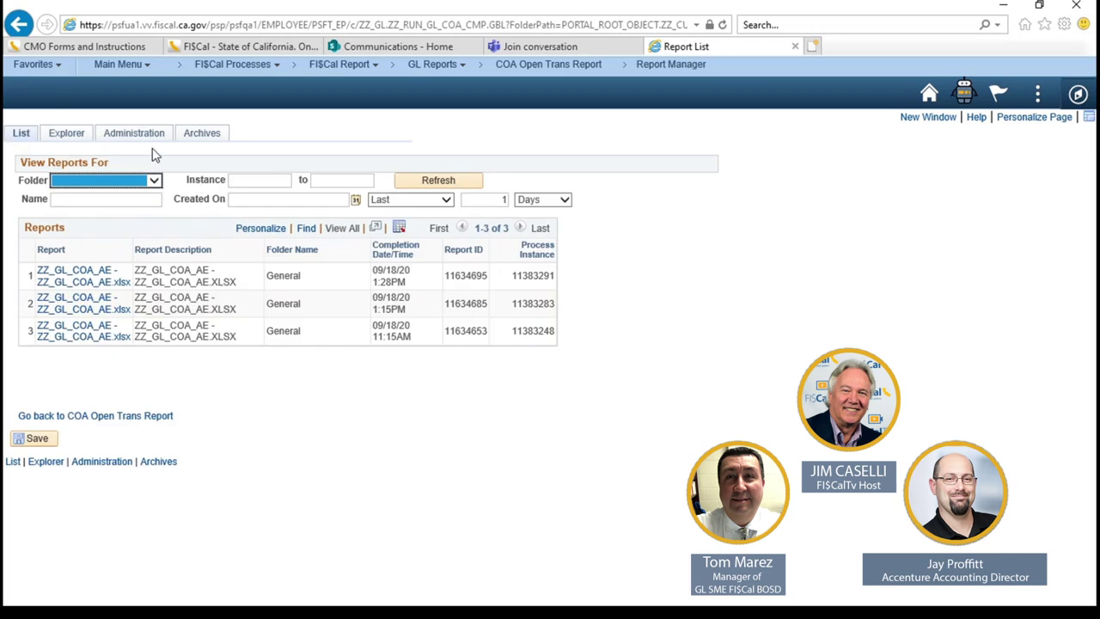
click(135, 133)
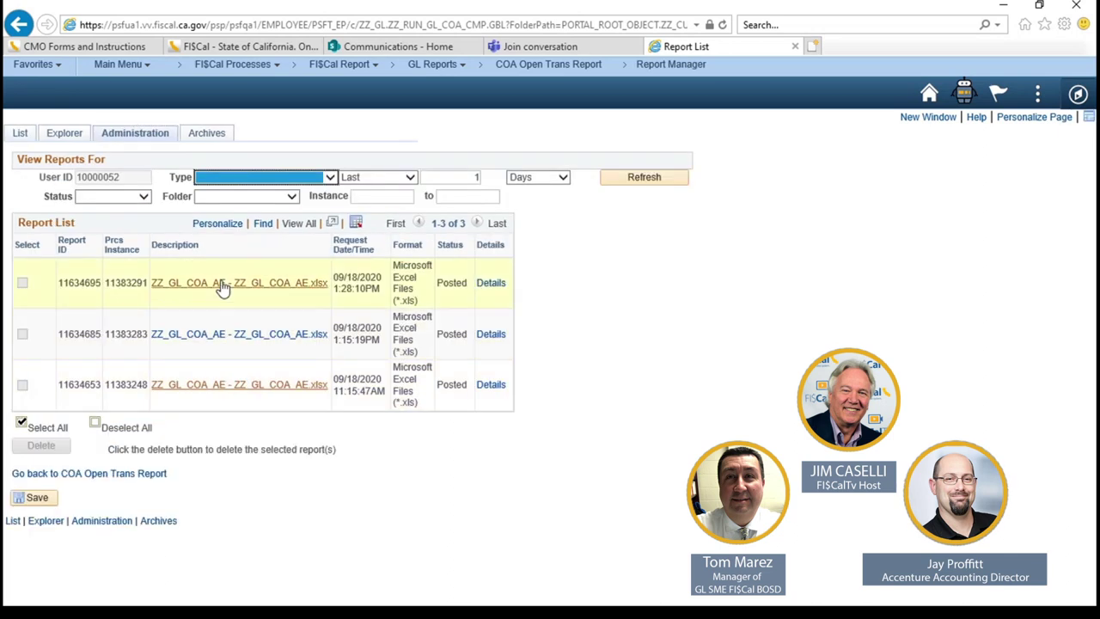
click(222, 284)
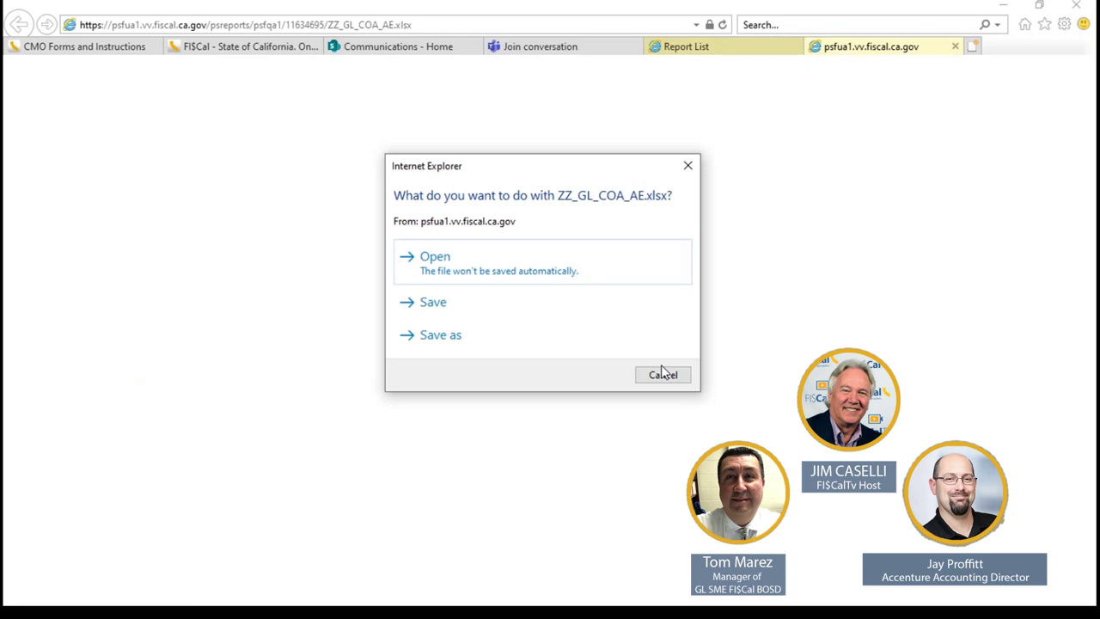
click(436, 303)
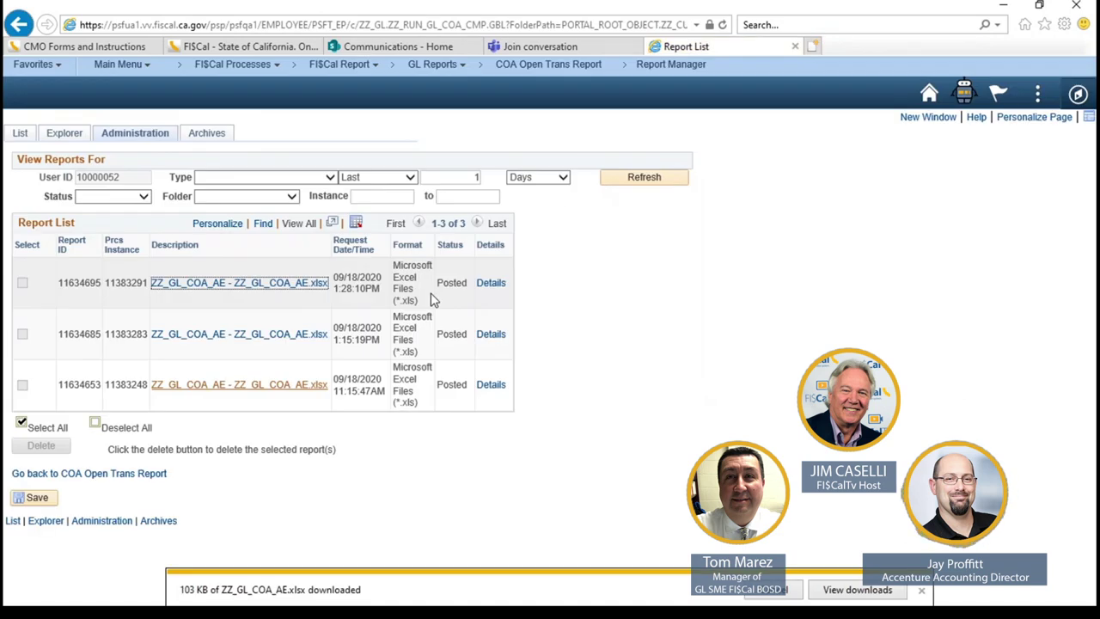
click(666, 593)
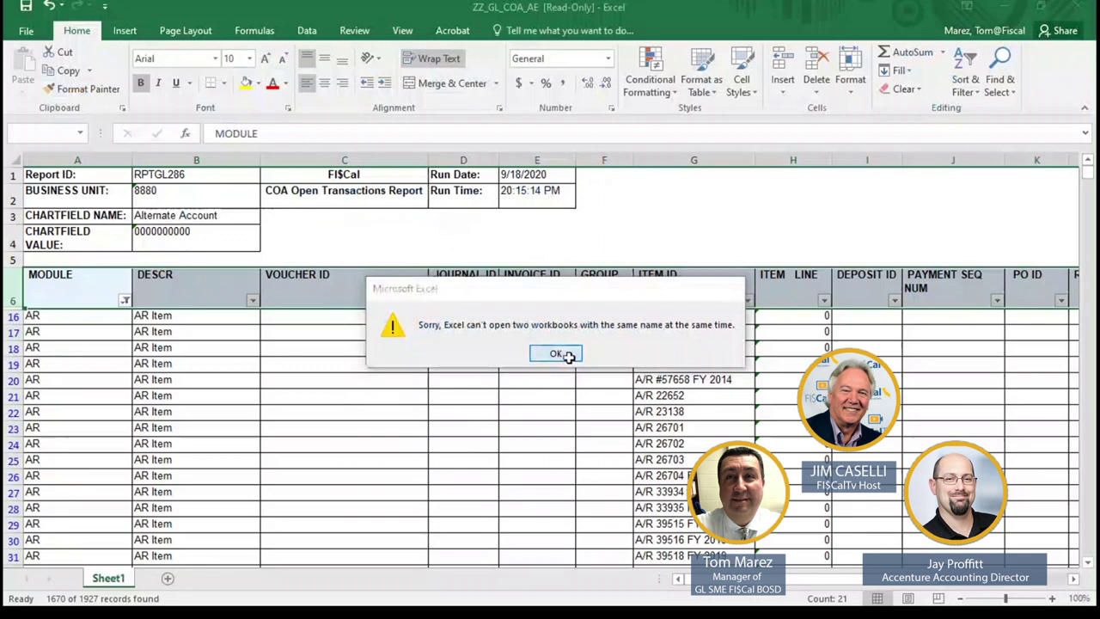
Dismiss the duplicate-workbook warning and inspect the MODULE filter values without changing them
click(557, 355)
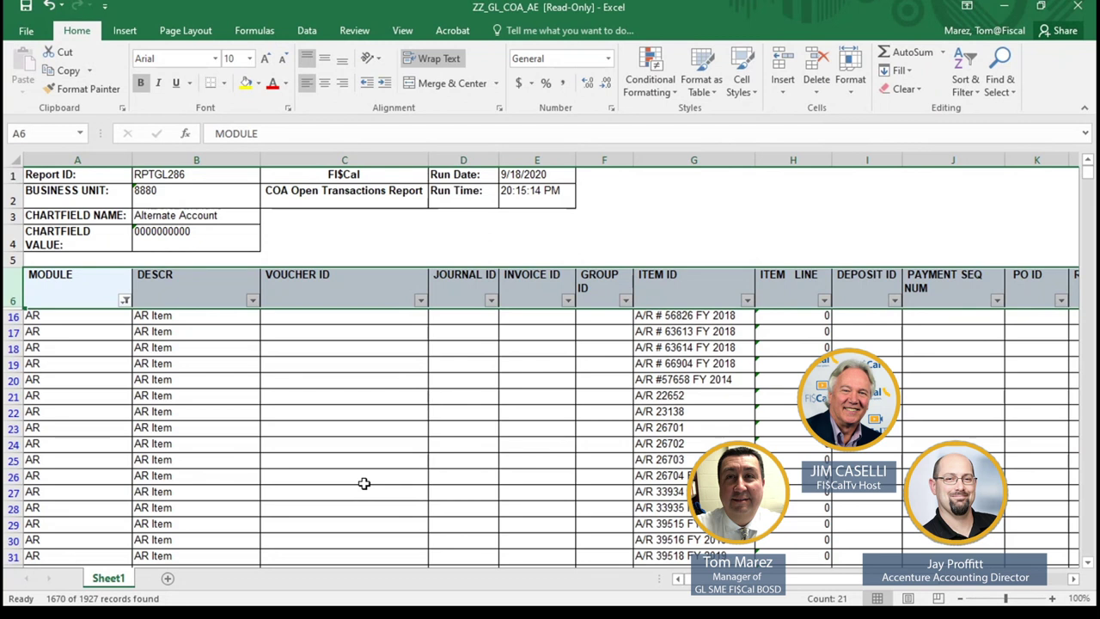
click(124, 300)
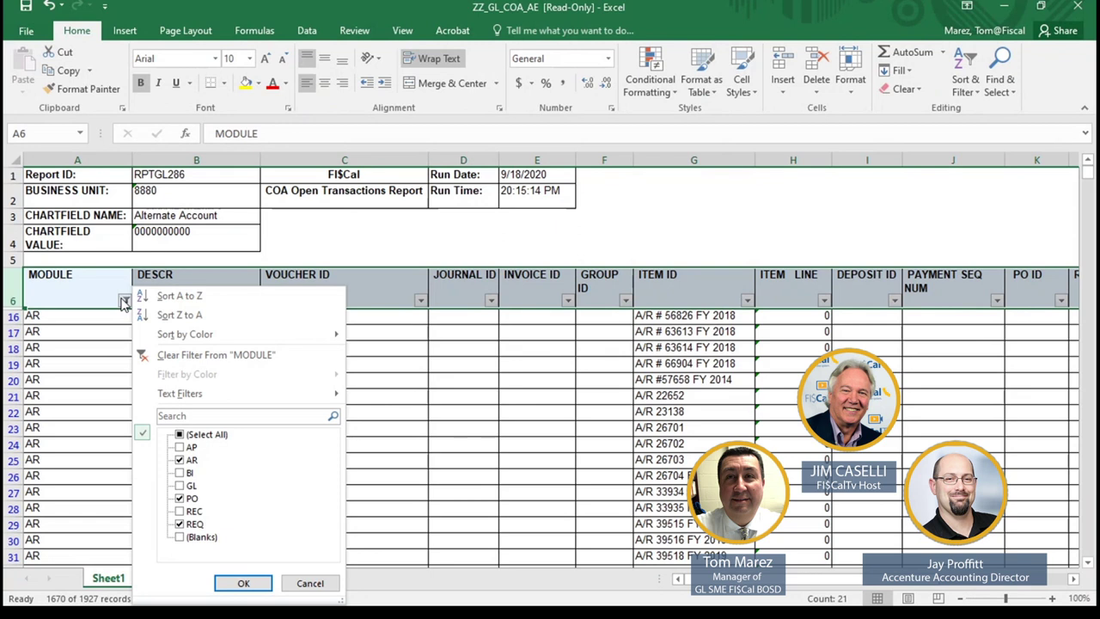
click(351, 245)
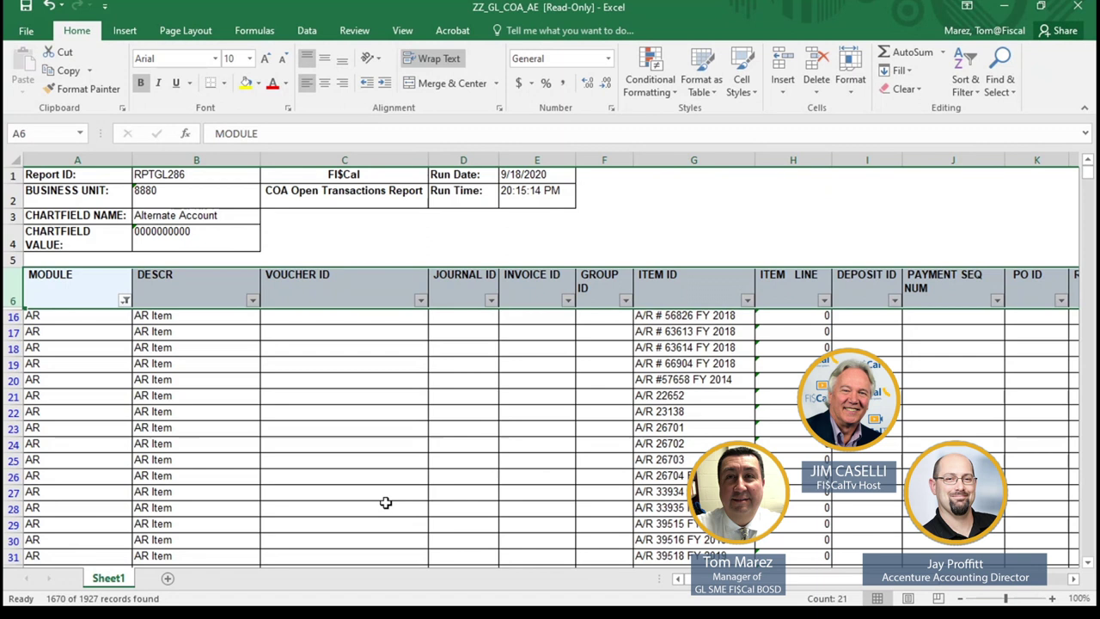
Filter MODULE to AR, PO and REQ, then scroll down through the AR rows into the PO rows
click(125, 300)
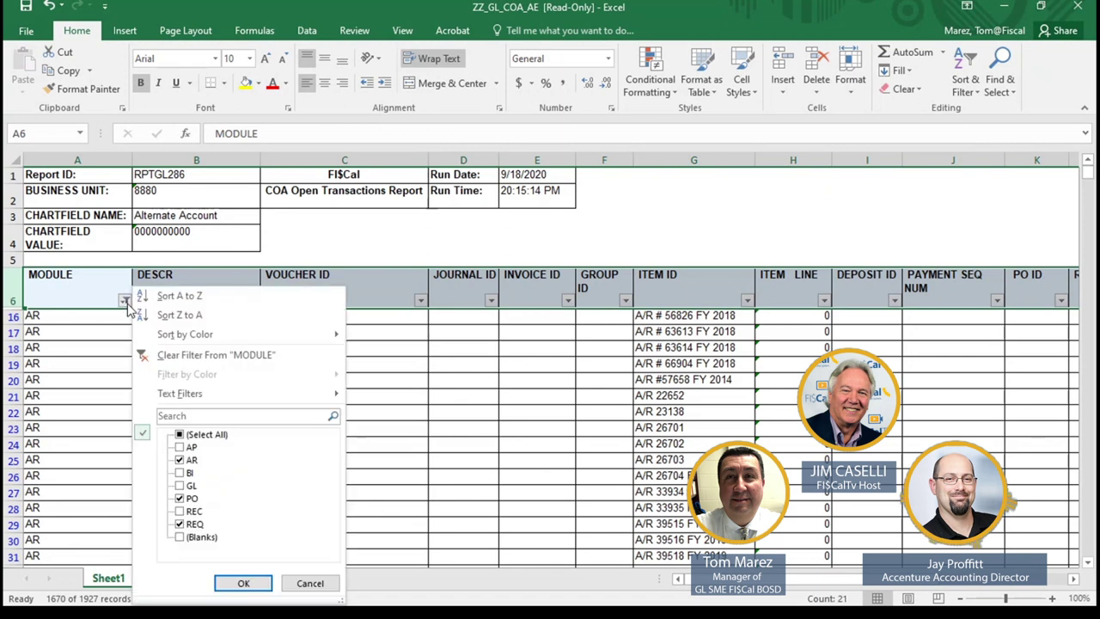
click(241, 584)
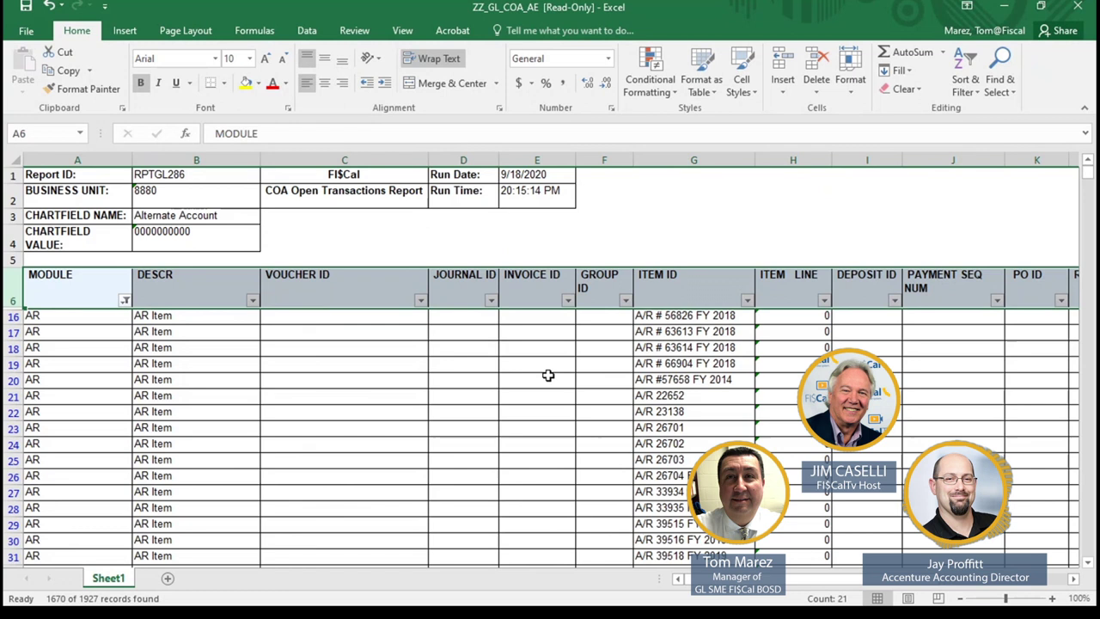
scroll(548, 375, down, 1)
scroll(548, 375, down, 8)
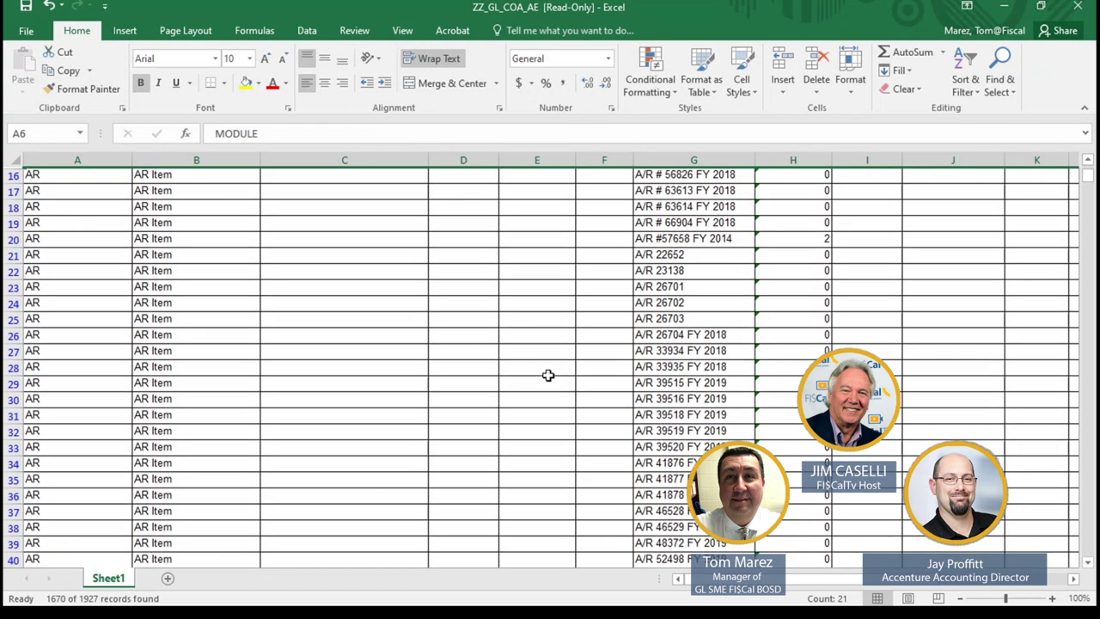
scroll(548, 375, down, 8)
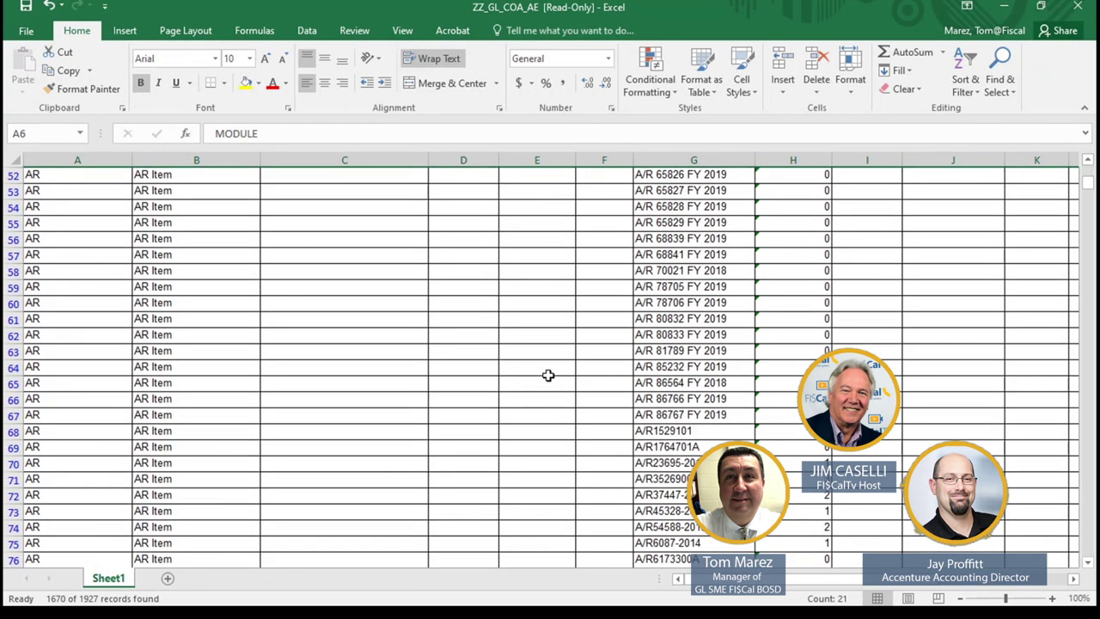
scroll(549, 375, down, 2)
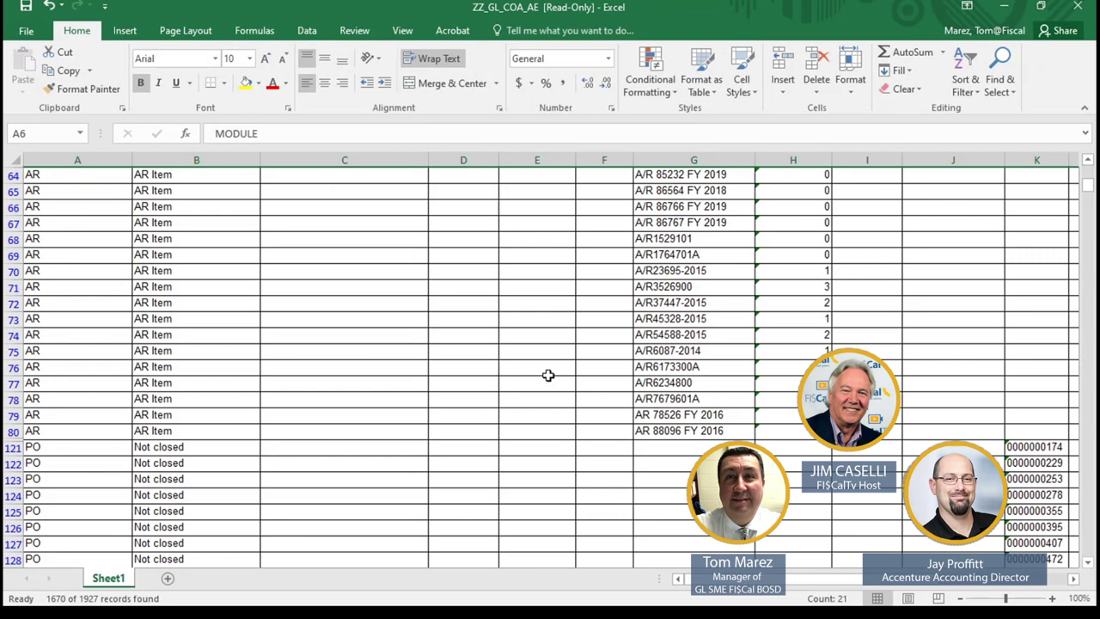
scroll(549, 375, down, 3)
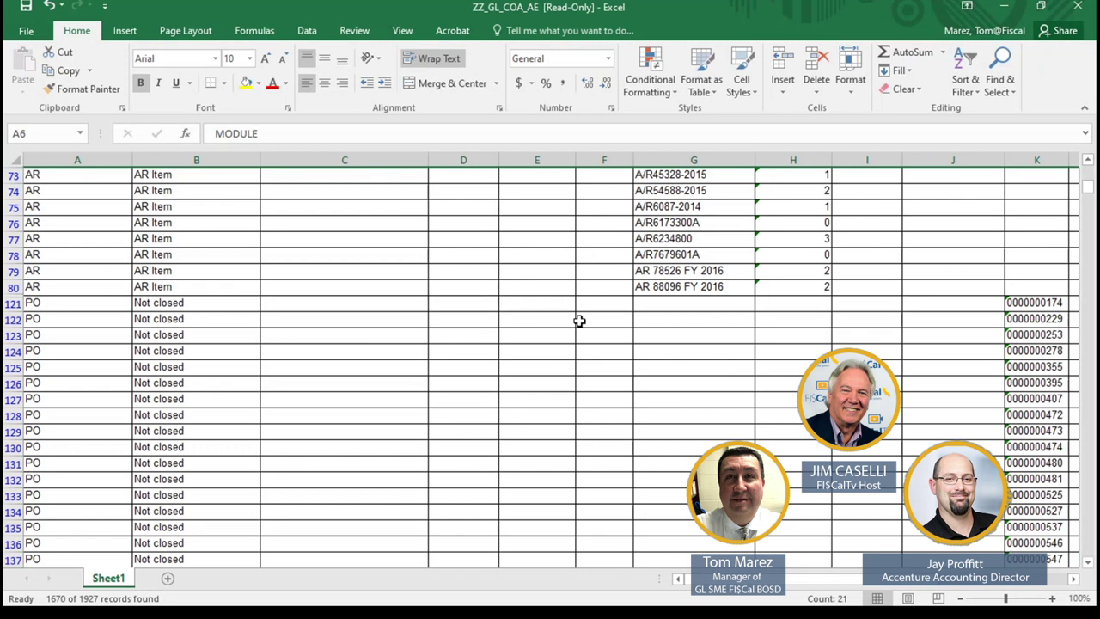
scroll(455, 488, up, 15)
scroll(454, 483, up, 5)
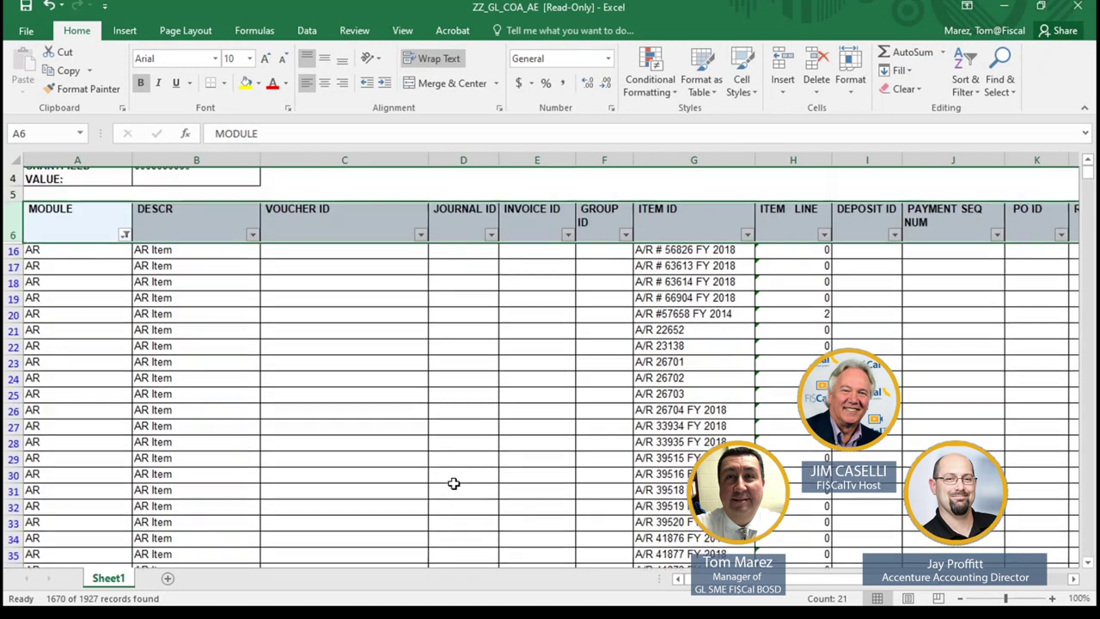